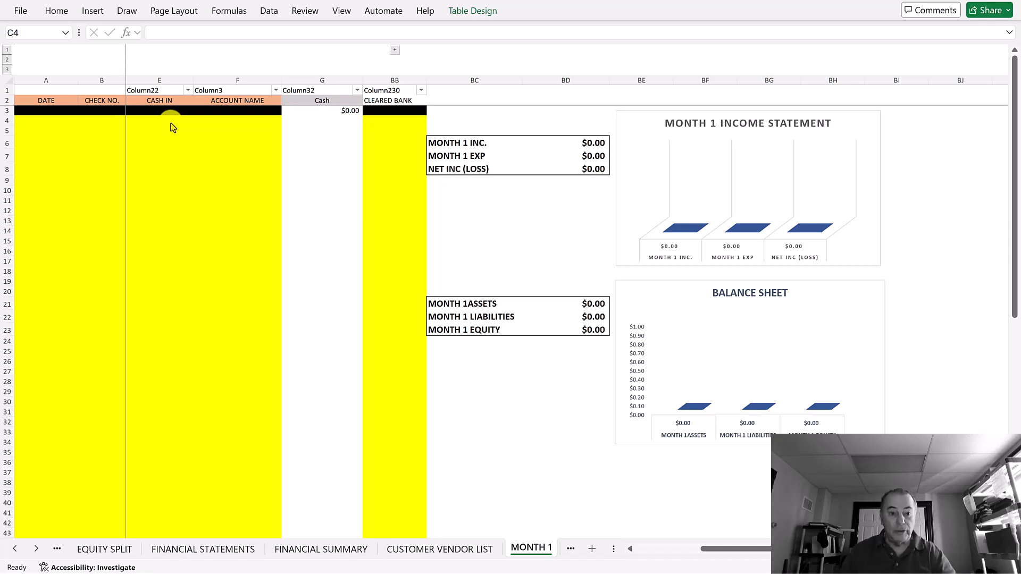
Step: Enter date 1/1/26, check number 100 and vendor STAPLES in row 4
{"action": "left_click", "coordinate": [32, 120]}
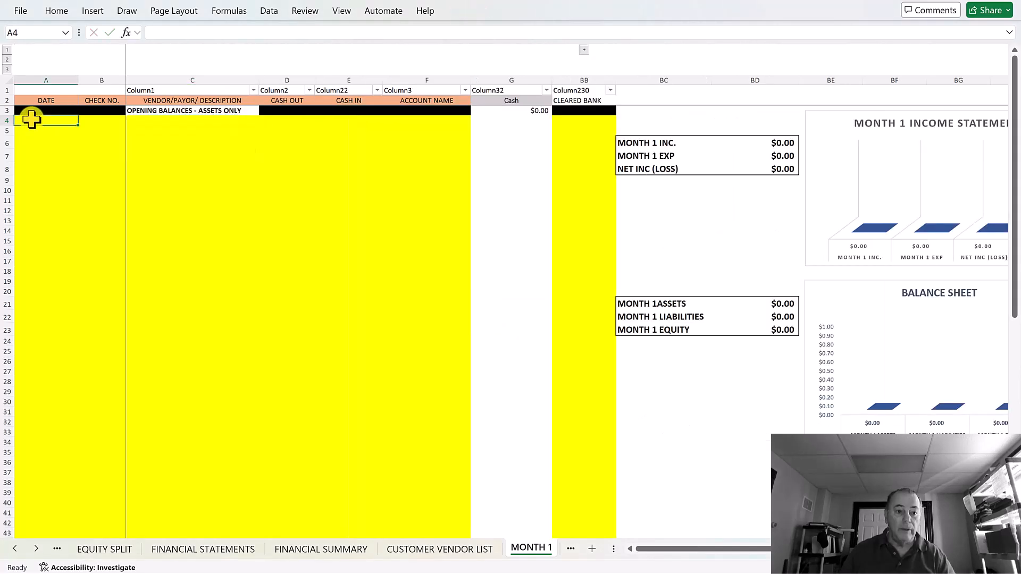
{"action": "type", "text": "1"}
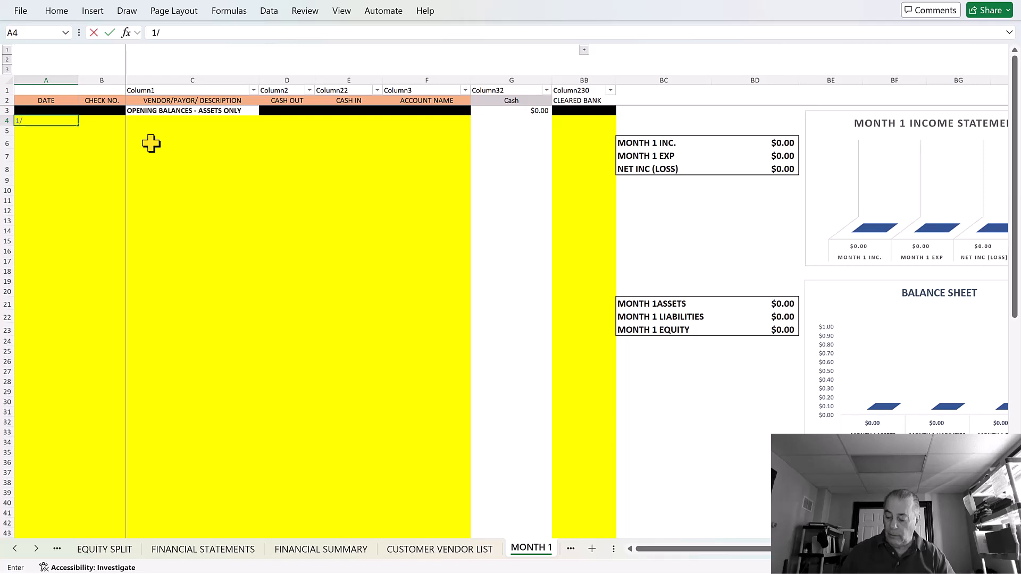
{"action": "type", "text": "/1/26"}
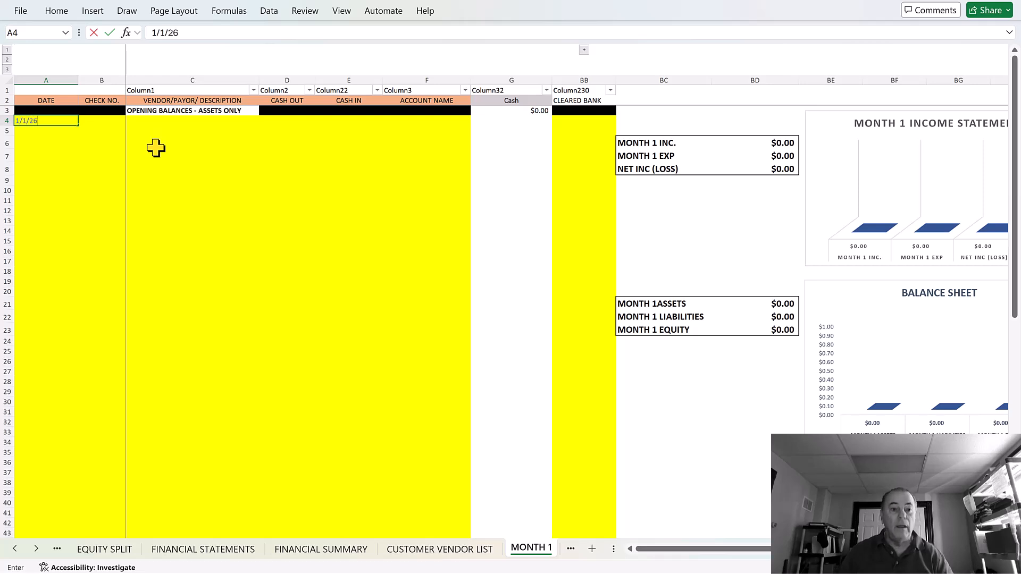
{"action": "key", "text": "Tab"}
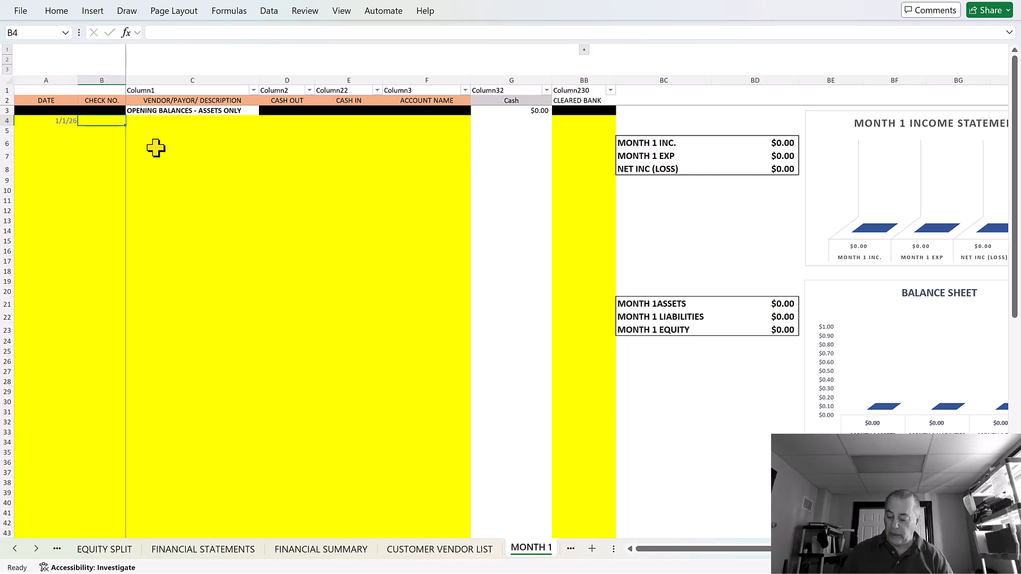
{"action": "type", "text": "100"}
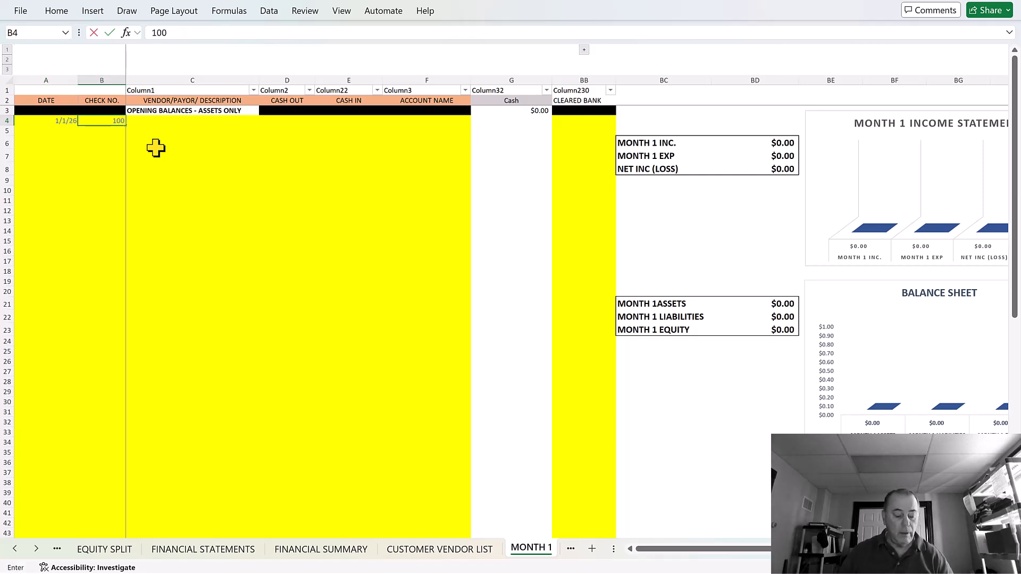
{"action": "key", "text": "Tab"}
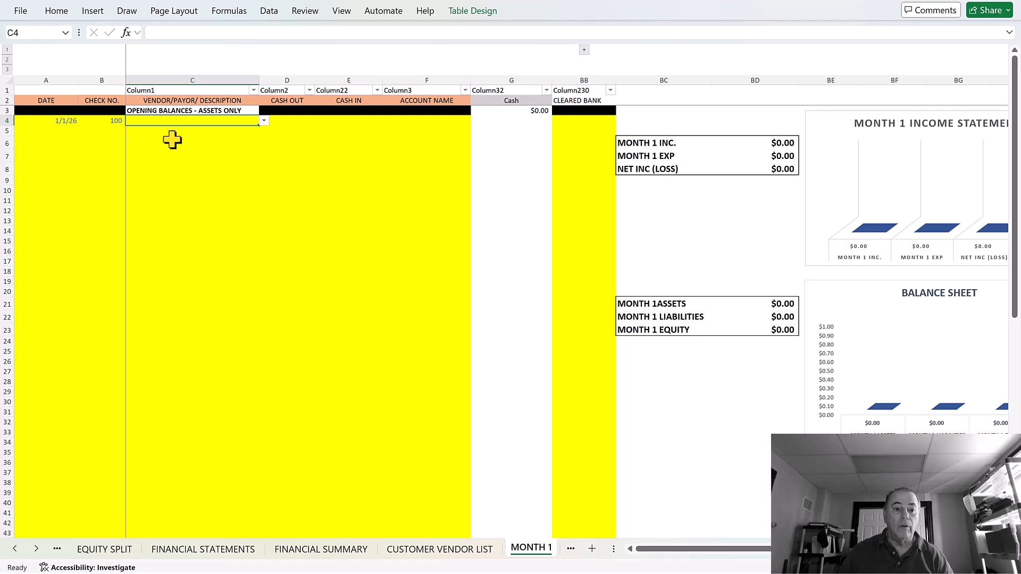
{"action": "type", "text": "OFFICE SUPPLIES"}
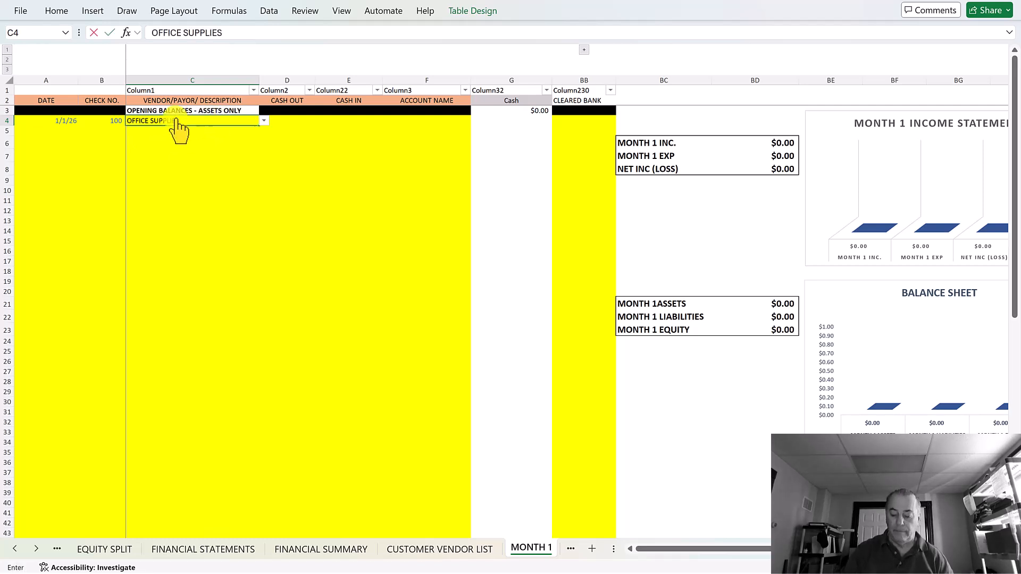
{"action": "key", "text": "BackSpace"}
{"action": "key", "text": "BackSpace"}
{"action": "key", "text": "BackSpace"}
{"action": "key", "text": "BackSpace"}
{"action": "key", "text": "BackSpace"}
{"action": "key", "text": "BackSpace"}
{"action": "key", "text": "BackSpace"}
{"action": "key", "text": "BackSpace"}
{"action": "key", "text": "BackSpace"}
{"action": "key", "text": "BackSpace"}
{"action": "key", "text": "BackSpace"}
{"action": "key", "text": "BackSpace"}
{"action": "key", "text": "BackSpace"}
{"action": "key", "text": "BackSpace"}
{"action": "key", "text": "BackSpace"}
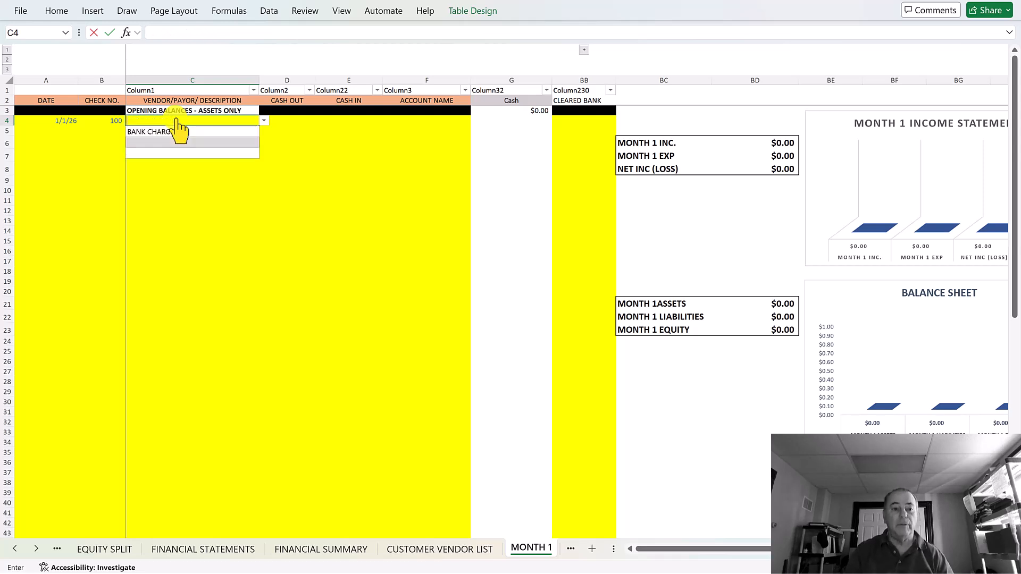
{"action": "type", "text": "STAPLES"}
{"action": "key", "text": "Tab"}
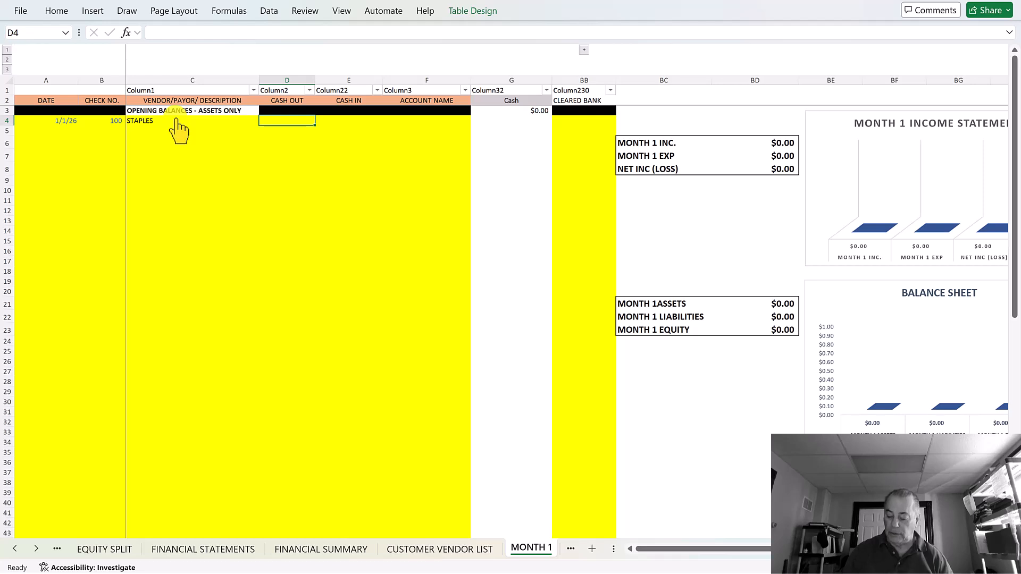
Step: Enter a 1000 cash-out amount and file it under Office Supplies
{"action": "type", "text": "1000"}
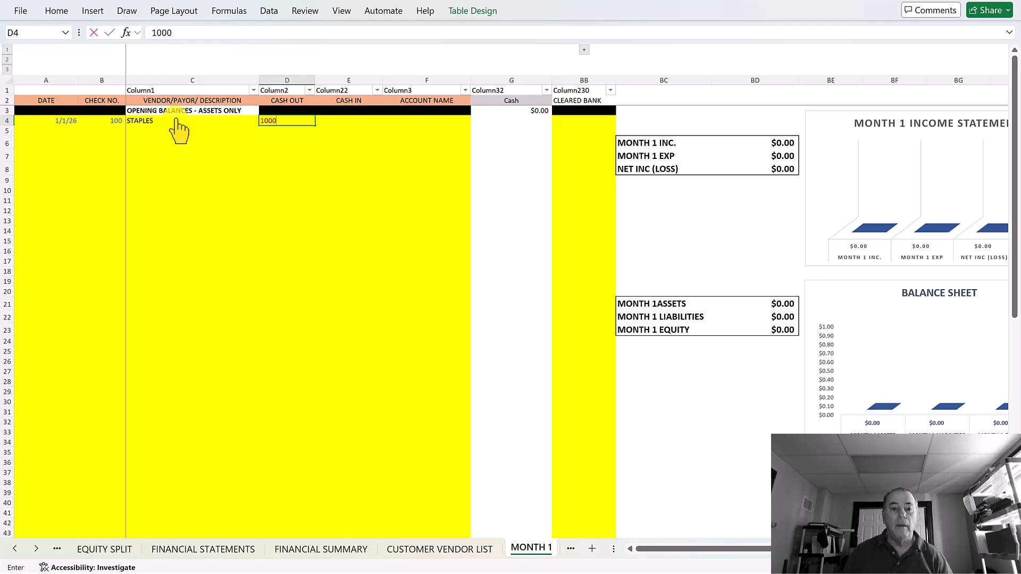
{"action": "key", "text": "Tab"}
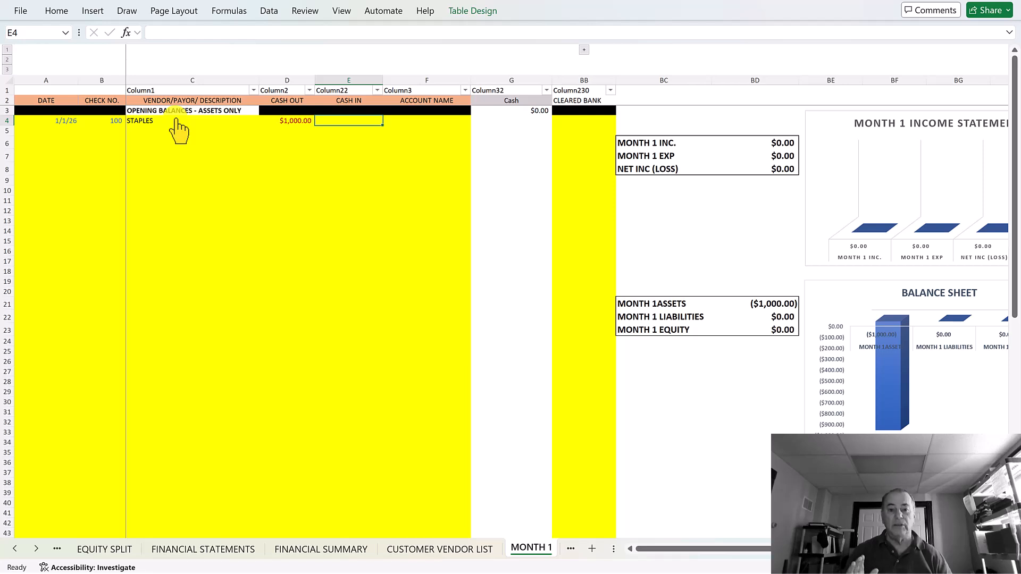
{"action": "key", "text": "Tab"}
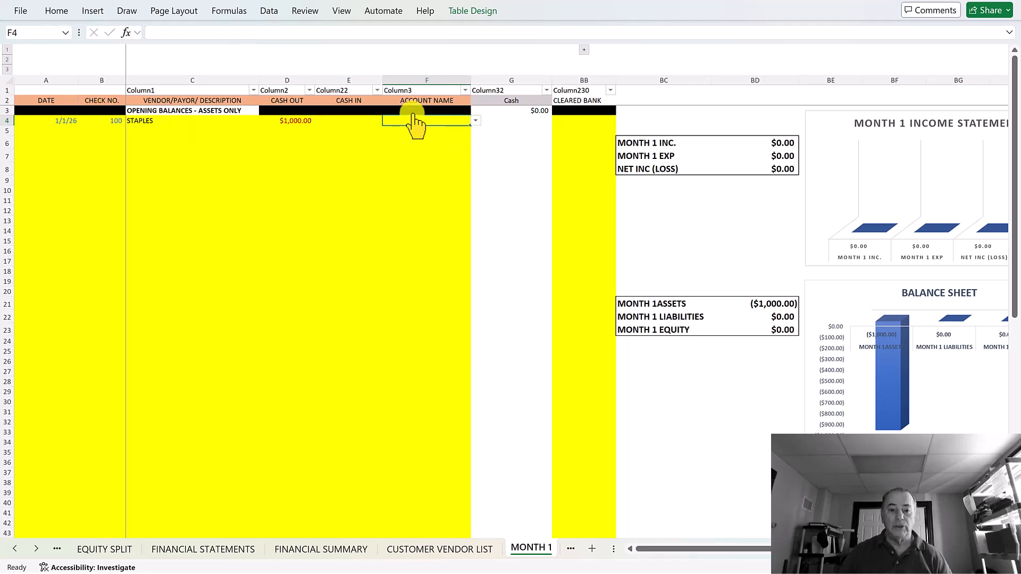
{"action": "key", "text": "alt+Down"}
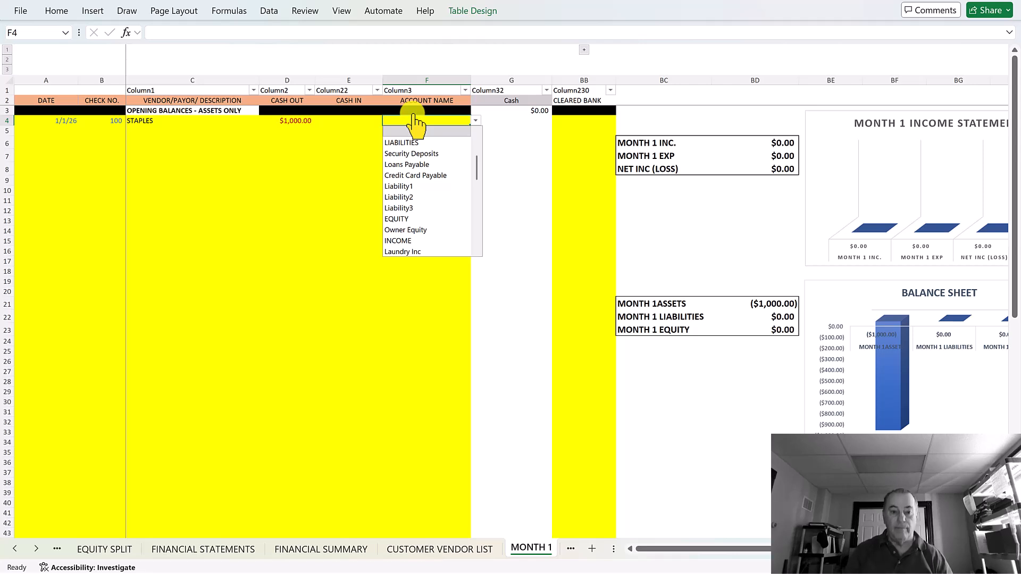
{"action": "type", "text": "OFF"}
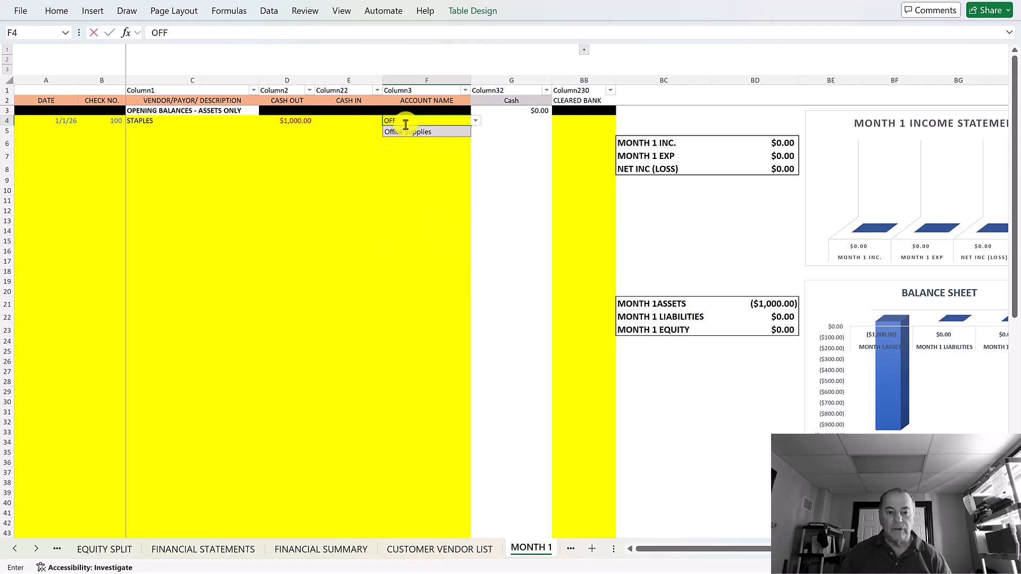
{"action": "left_click", "coordinate": [407, 132]}
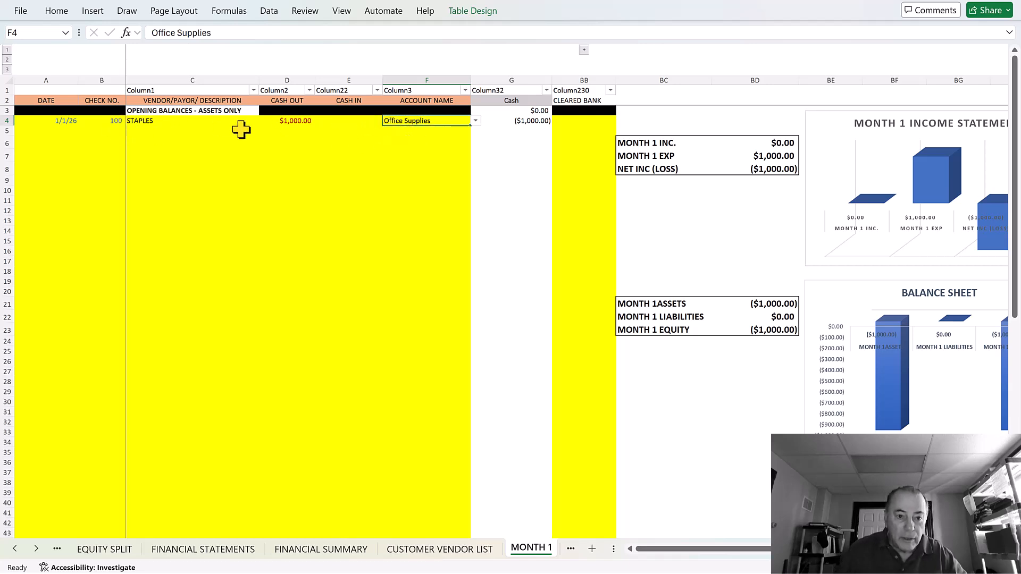
Step: Correct the D4 cash-out amount to 100
{"action": "left_click", "coordinate": [291, 119]}
{"action": "type", "text": "100"}
{"action": "key", "text": "Return"}
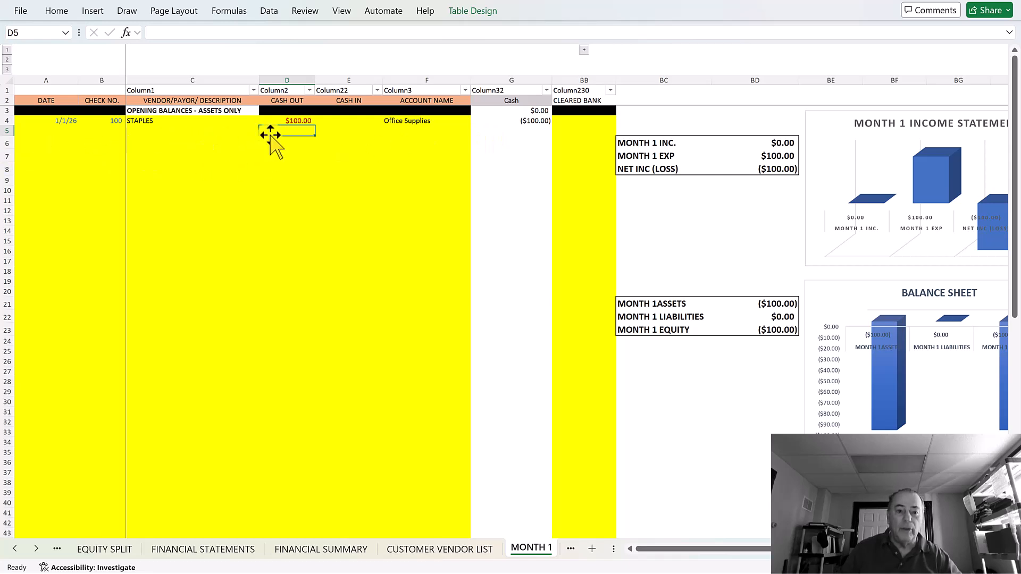
Step: Enter 1000 as cash in on row 5 and file it under Rent Inc
{"action": "left_click", "coordinate": [346, 136]}
{"action": "type", "text": "1000"}
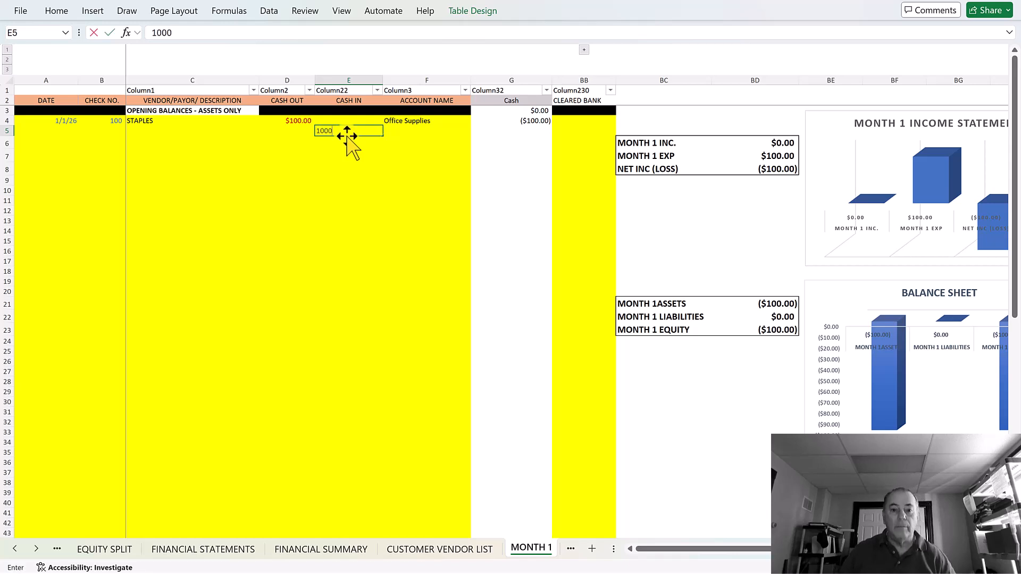
{"action": "key", "text": "Tab"}
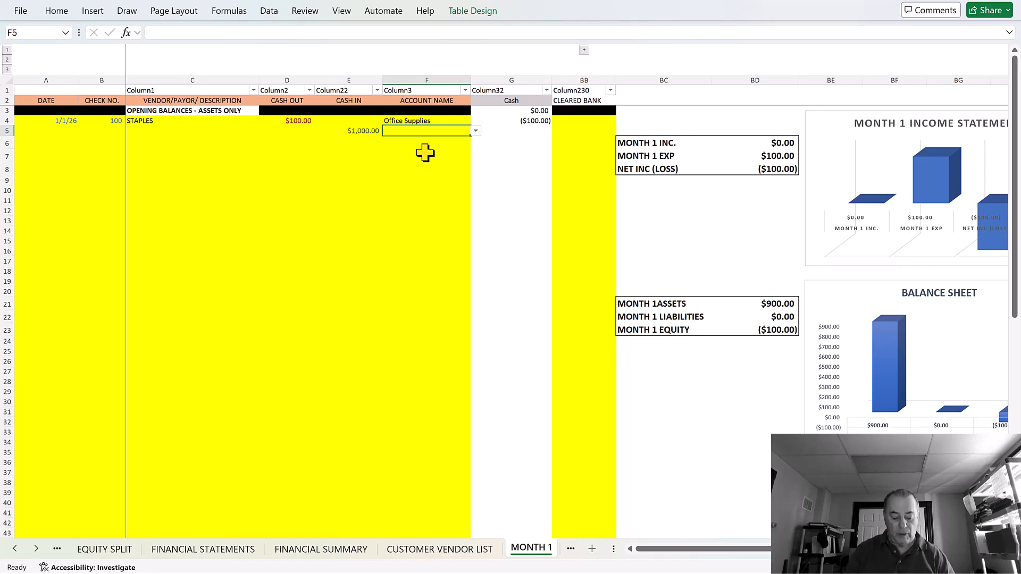
{"action": "type", "text": "REN"}
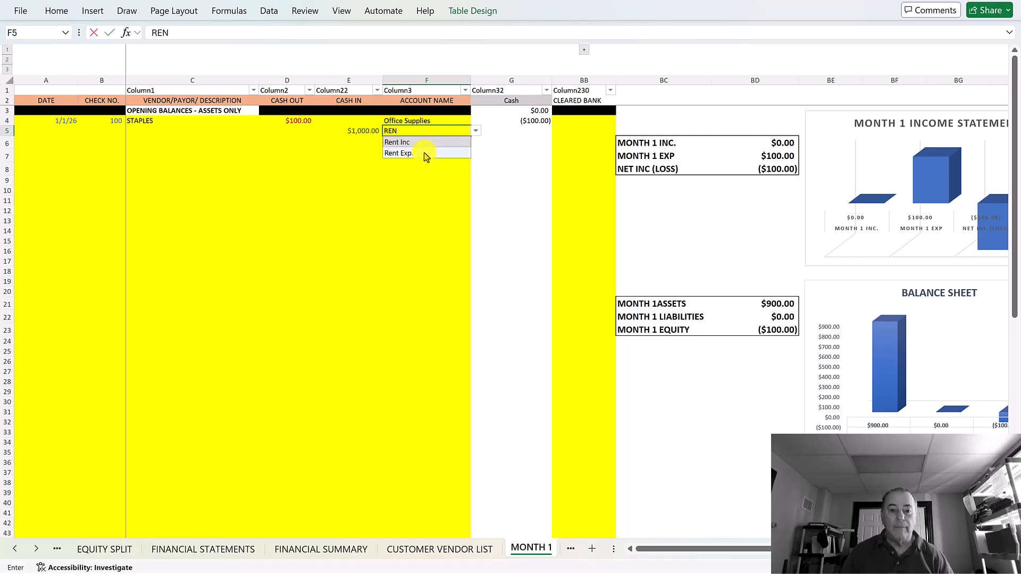
{"action": "key", "text": "Tab"}
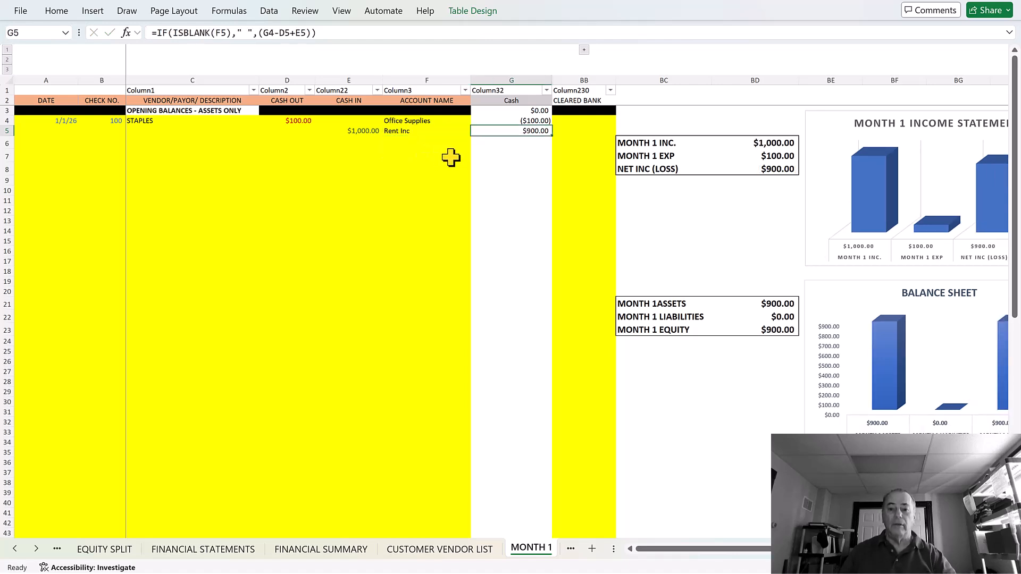
Step: Review the income statement on FINANCIAL STATEMENTS, then return to the MONTH 1 sheet
{"action": "left_click", "coordinate": [203, 550]}
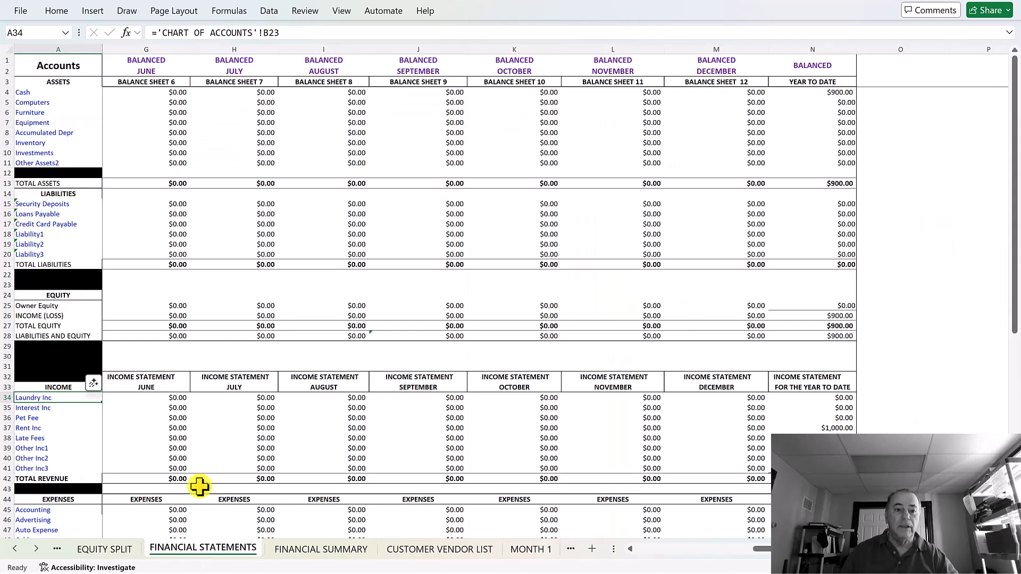
{"action": "left_click_drag", "start_coordinate": [806, 550], "coordinate": [635, 569]}
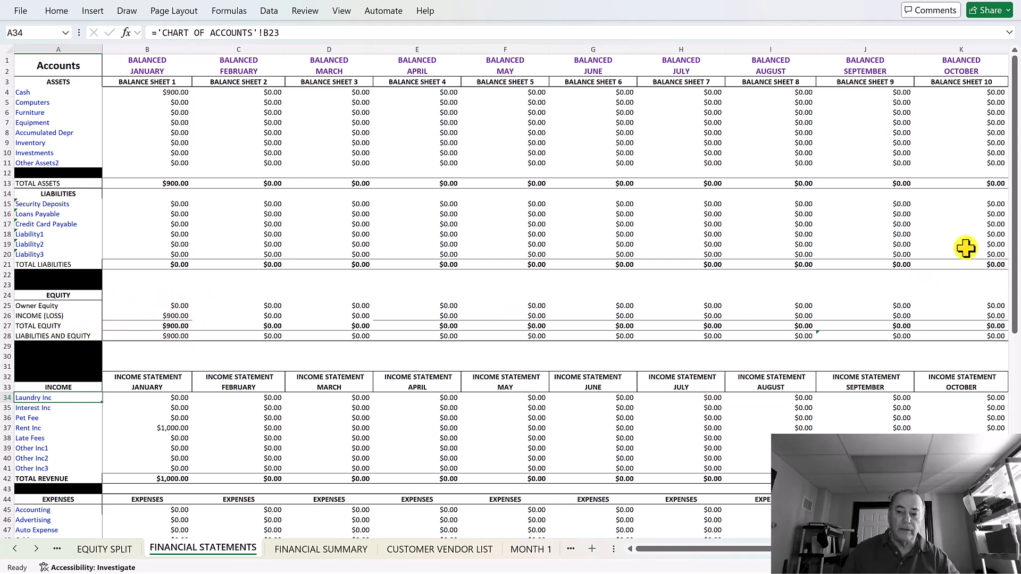
{"action": "left_click_drag", "start_coordinate": [1015, 228], "coordinate": [1016, 362]}
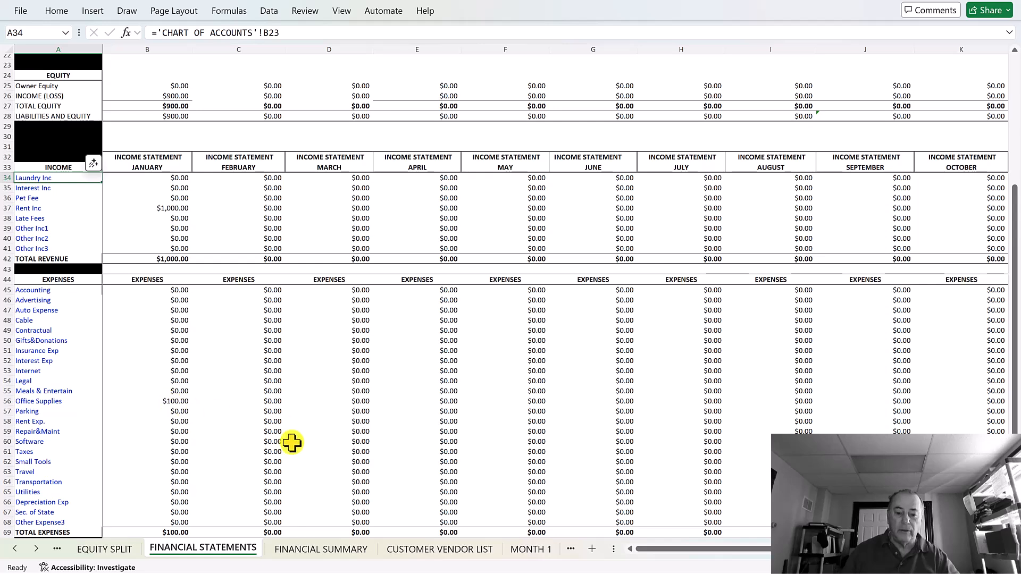
{"action": "left_click", "coordinate": [537, 553]}
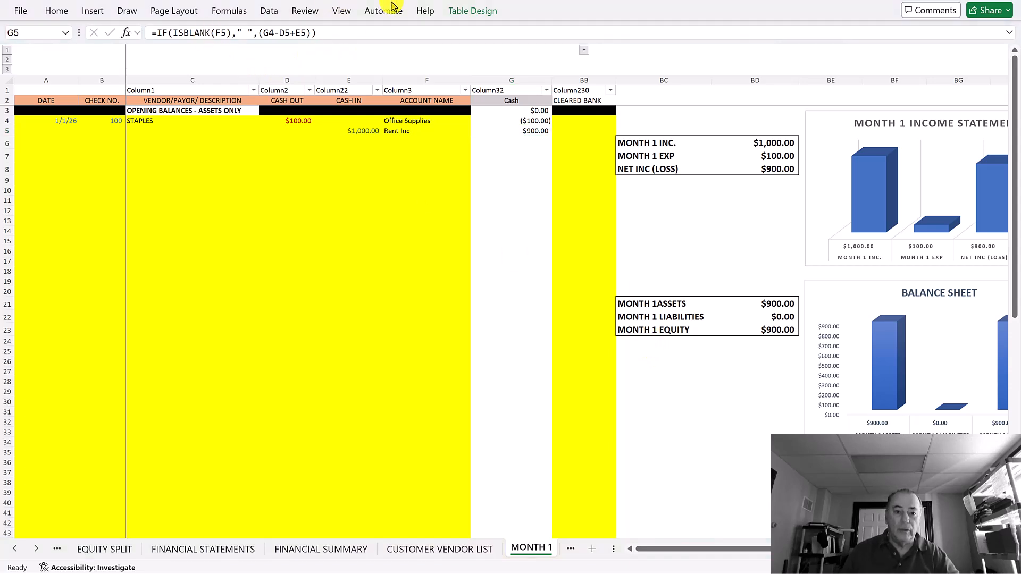
Step: Unprotect the MONTH 1 sheet from the Review tab using the sheet password
{"action": "left_click", "coordinate": [302, 12]}
{"action": "left_click", "coordinate": [304, 15]}
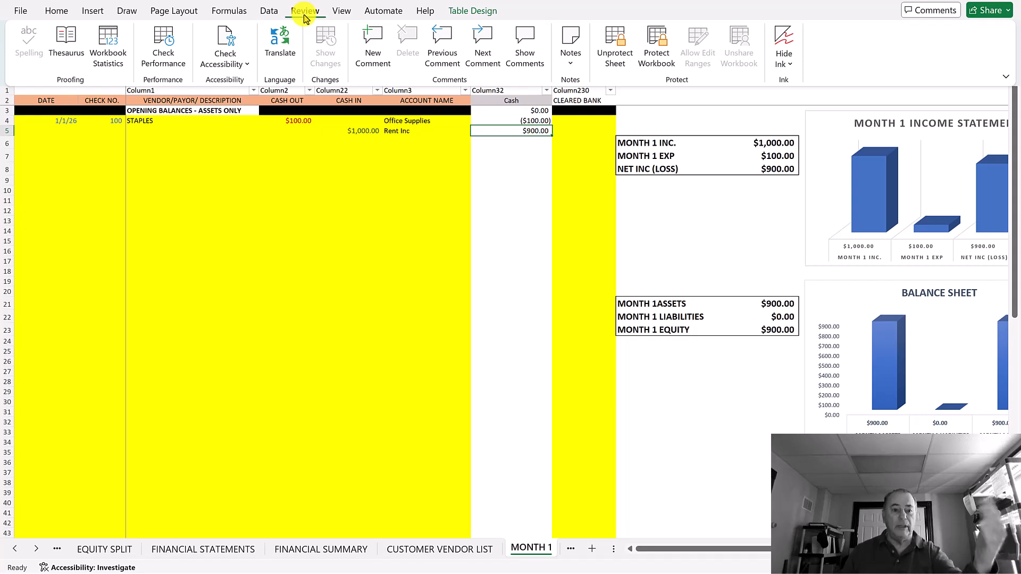
{"action": "left_click", "coordinate": [616, 39]}
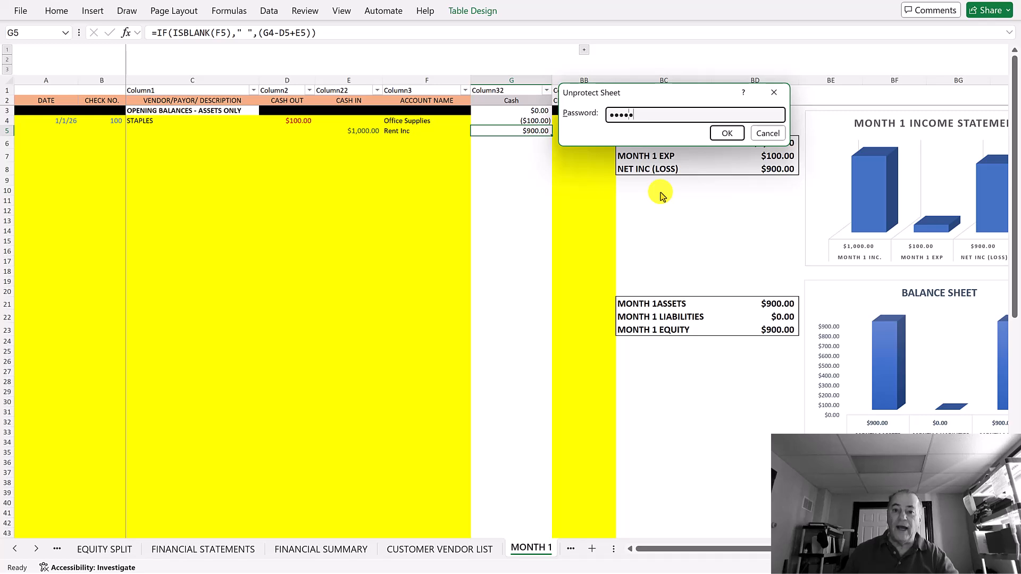
{"action": "left_click", "coordinate": [724, 134]}
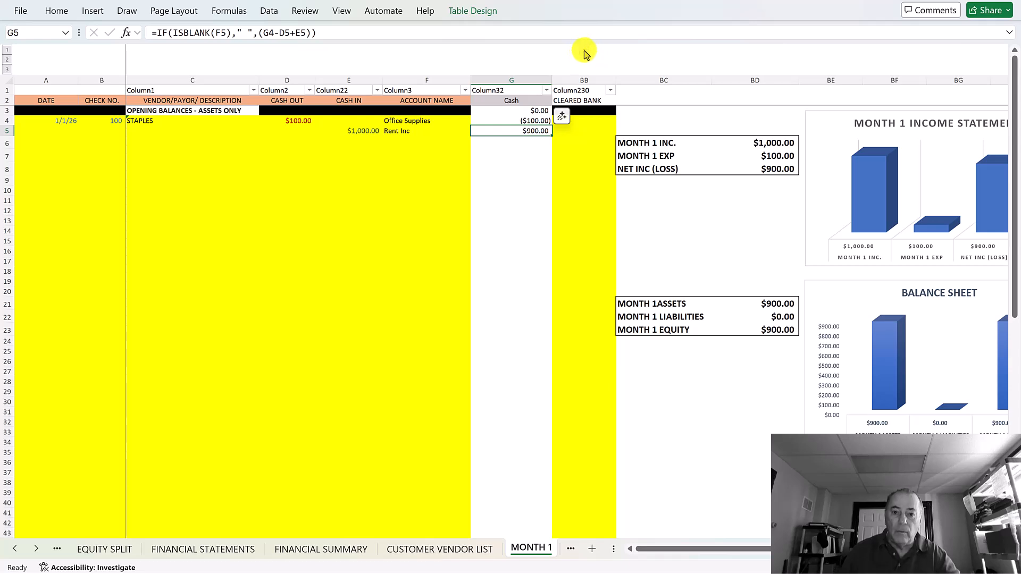
Step: Expand the grouped account columns and scroll to check the $100 Office Supplies and $1,000 Rent Inc postings
{"action": "left_click", "coordinate": [584, 51]}
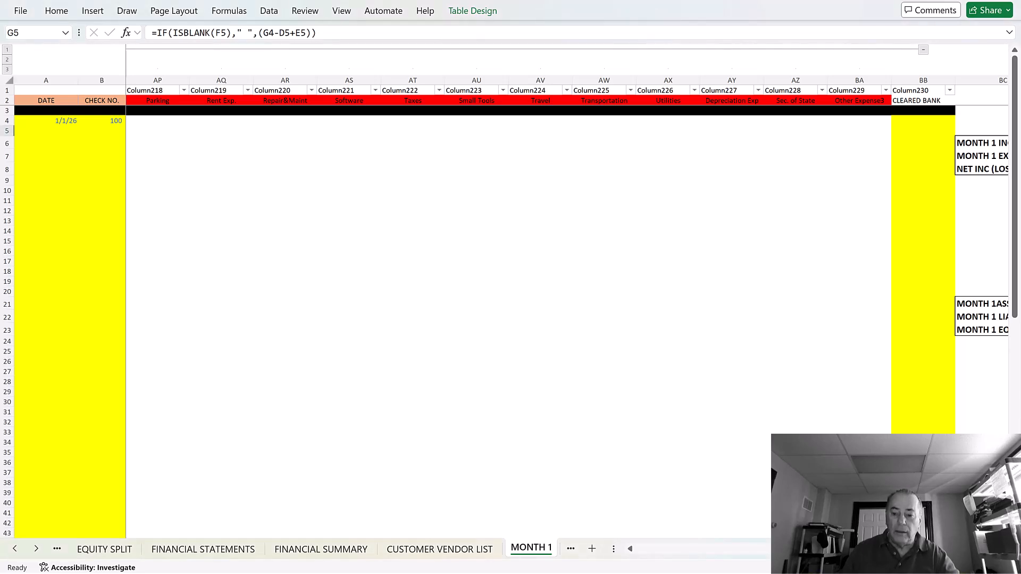
{"action": "scroll", "coordinate": [567, 266], "scroll_direction": "left", "scroll_amount": 6}
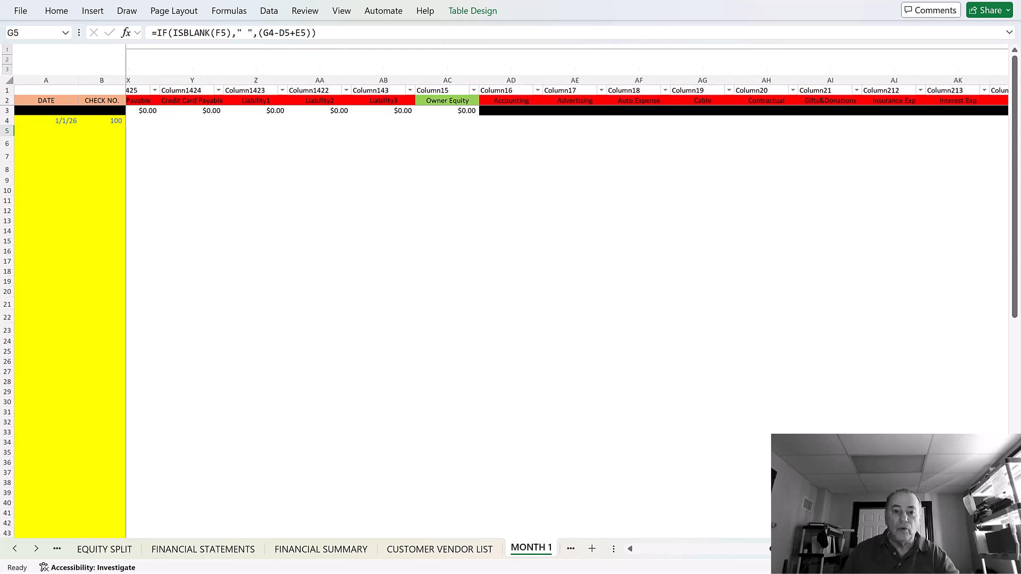
{"action": "left_click_drag", "start_coordinate": [808, 555], "coordinate": [674, 563]}
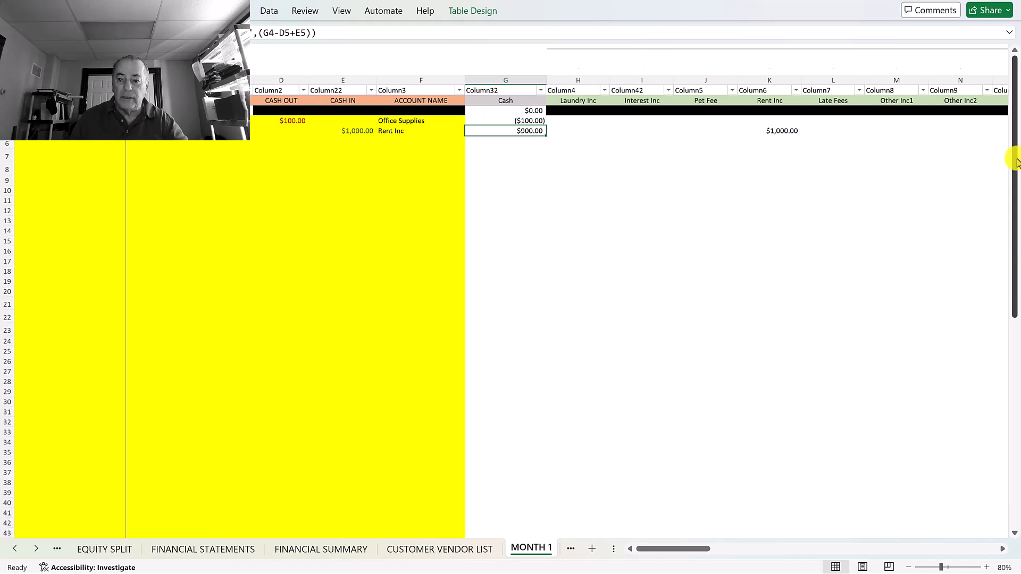
{"action": "left_click_drag", "start_coordinate": [1015, 164], "coordinate": [1006, 319]}
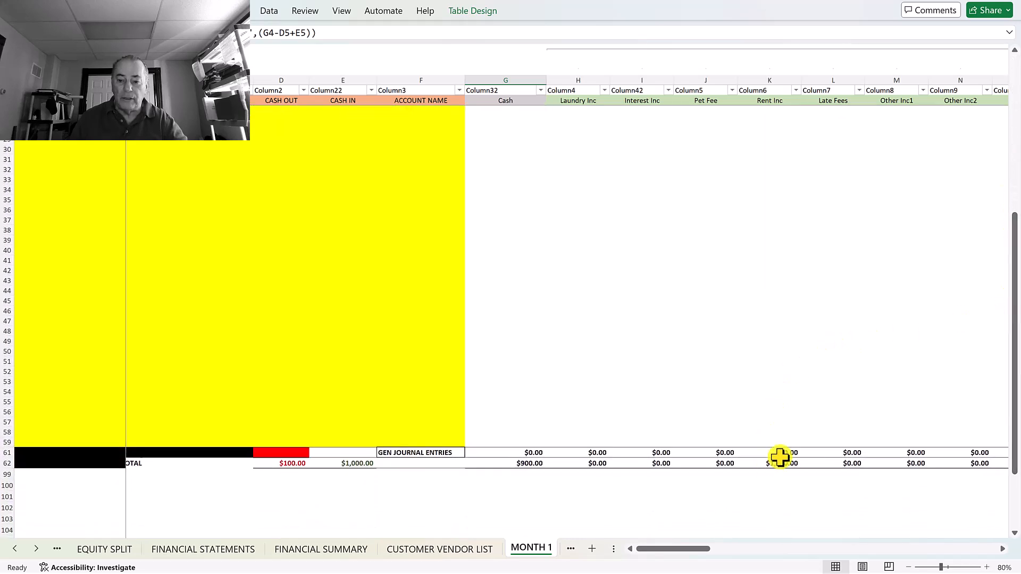
{"action": "left_click_drag", "start_coordinate": [1016, 360], "coordinate": [1014, 155]}
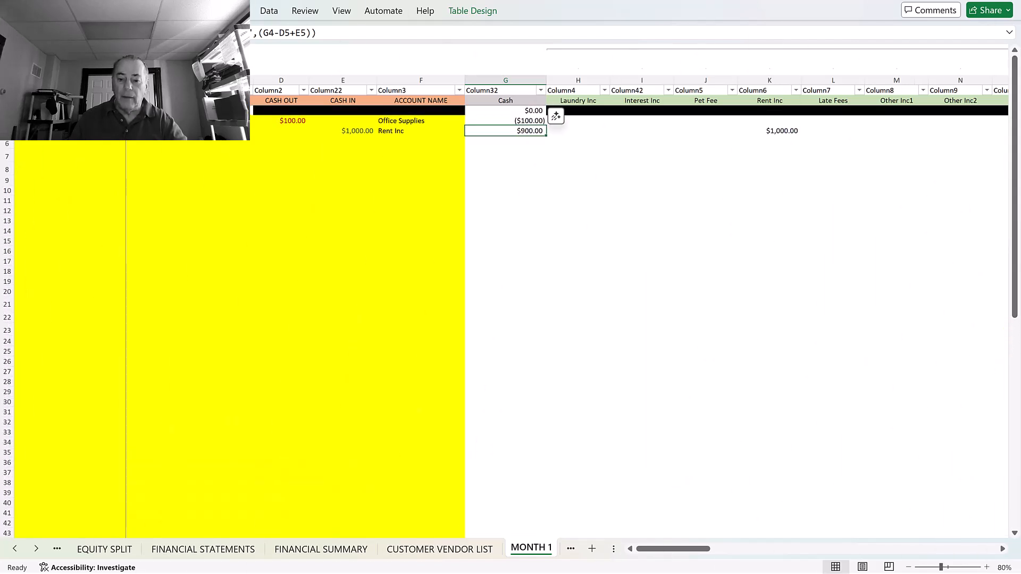
{"action": "left_click_drag", "start_coordinate": [672, 551], "coordinate": [835, 563]}
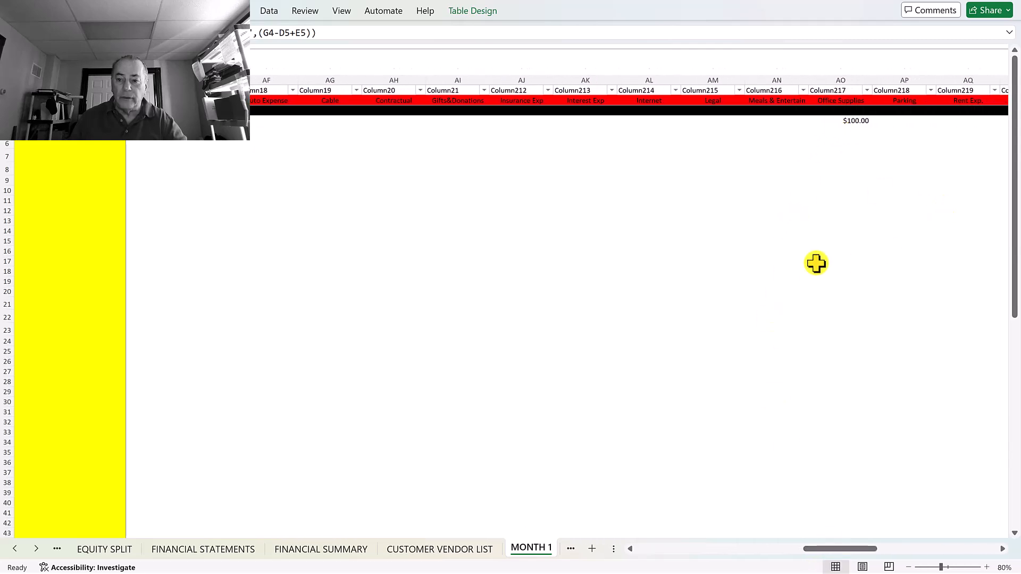
{"action": "left_click_drag", "start_coordinate": [1012, 276], "coordinate": [1002, 421]}
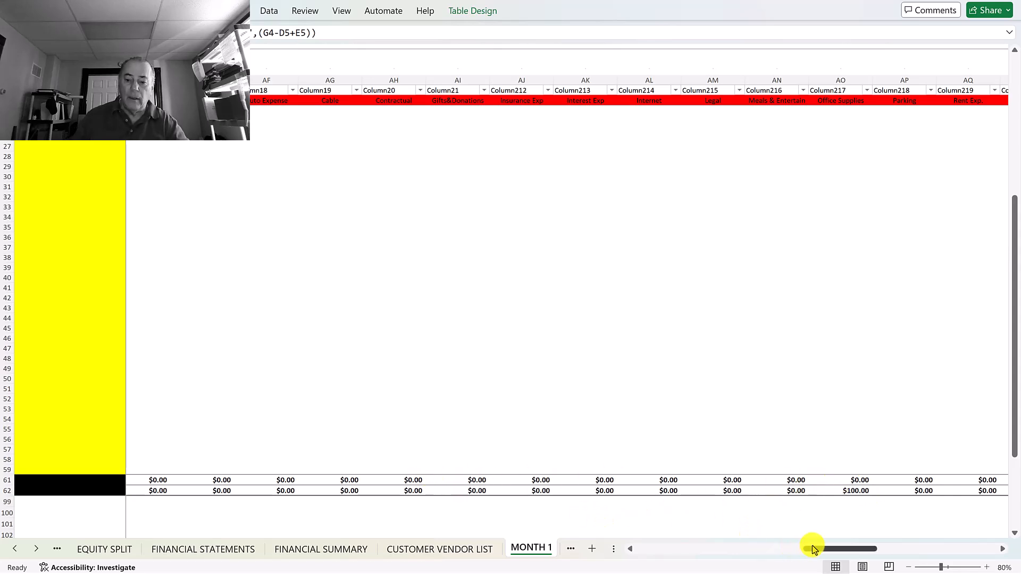
{"action": "left_click_drag", "start_coordinate": [827, 550], "coordinate": [606, 556]}
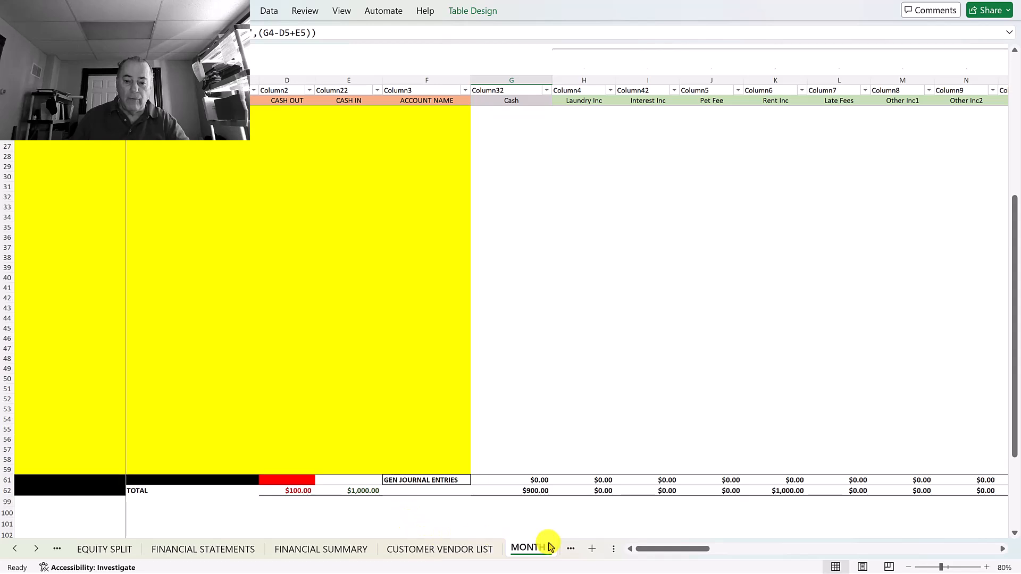
{"action": "left_click", "coordinate": [570, 549]}
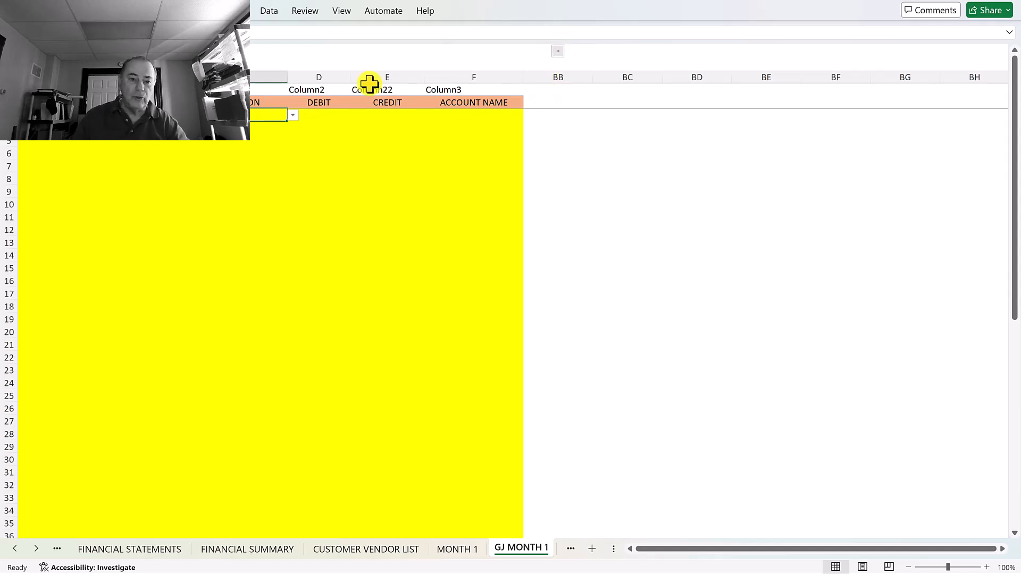
{"action": "left_click", "coordinate": [463, 553]}
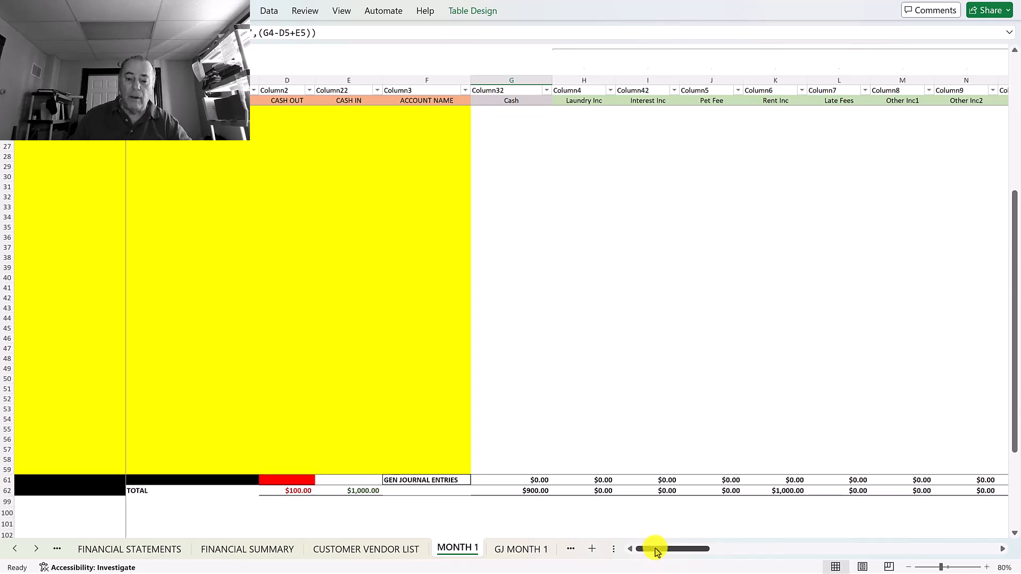
Step: Scroll right to the summary charts, then back left to the ledger
{"action": "left_click_drag", "start_coordinate": [658, 553], "coordinate": [912, 559]}
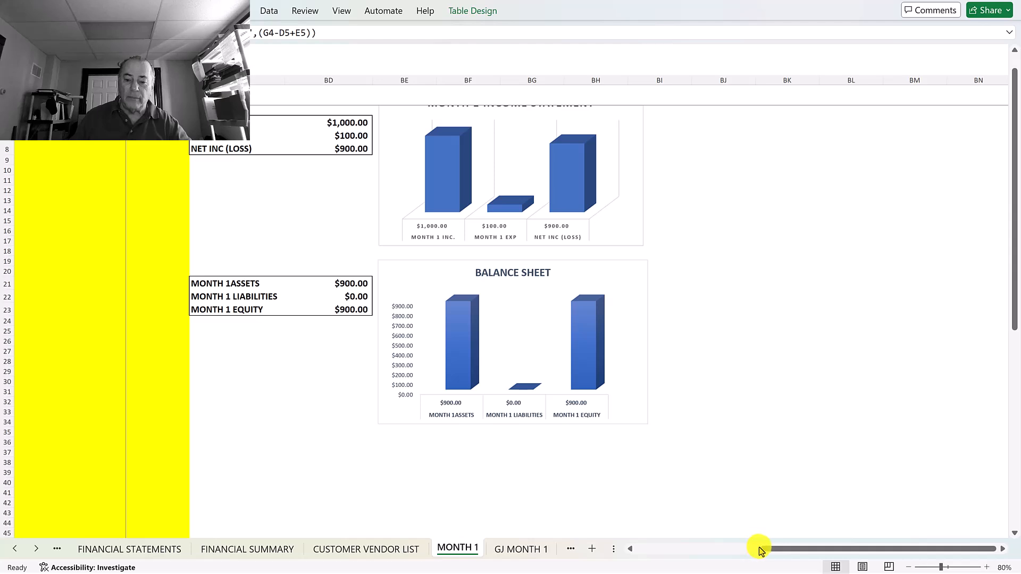
{"action": "left_click_drag", "start_coordinate": [759, 553], "coordinate": [633, 556]}
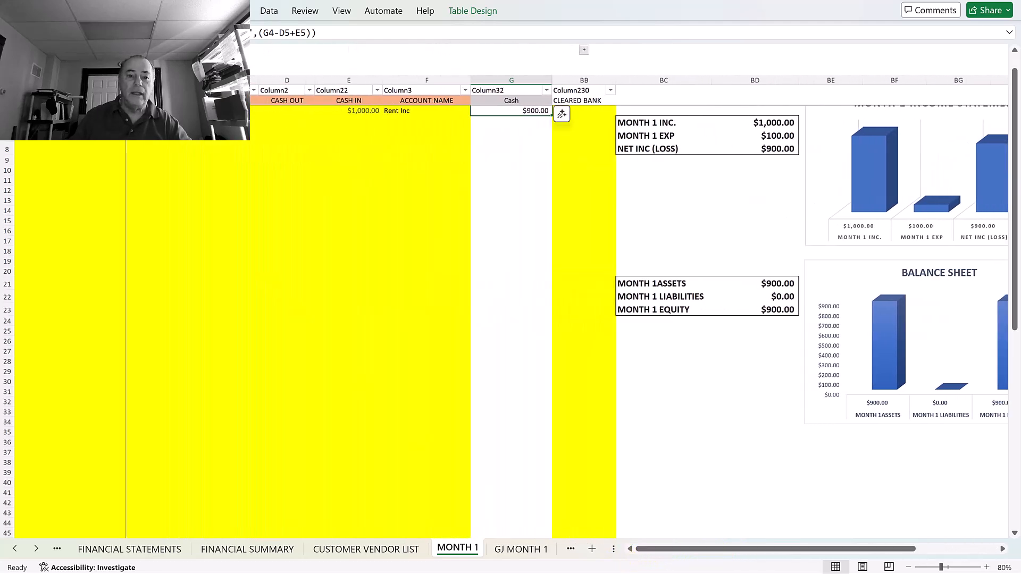
Step: Protect the MONTH 1 sheet from the Review tab, entering and confirming the sheet password
{"action": "left_click", "coordinate": [308, 13]}
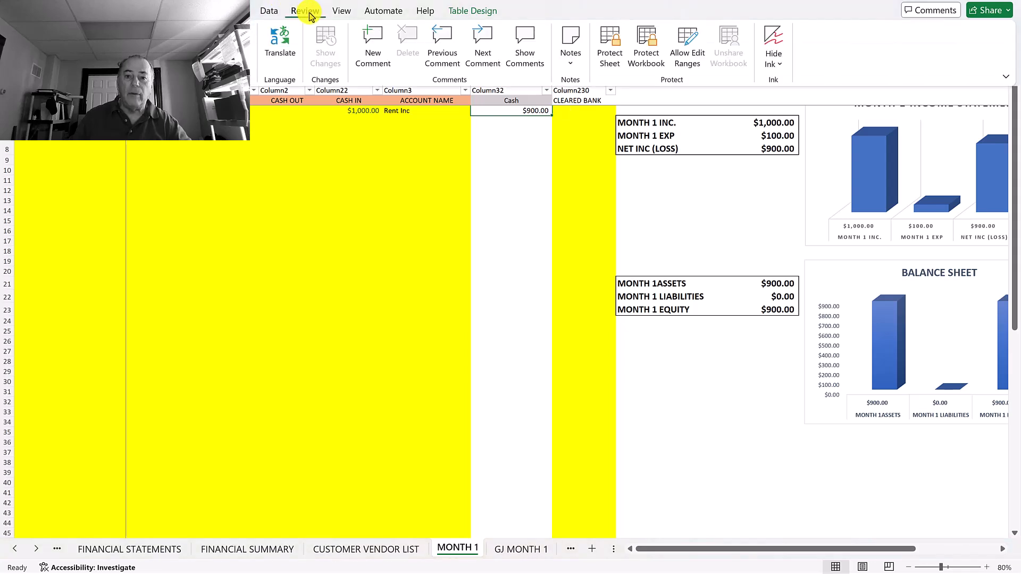
{"action": "left_click", "coordinate": [612, 36]}
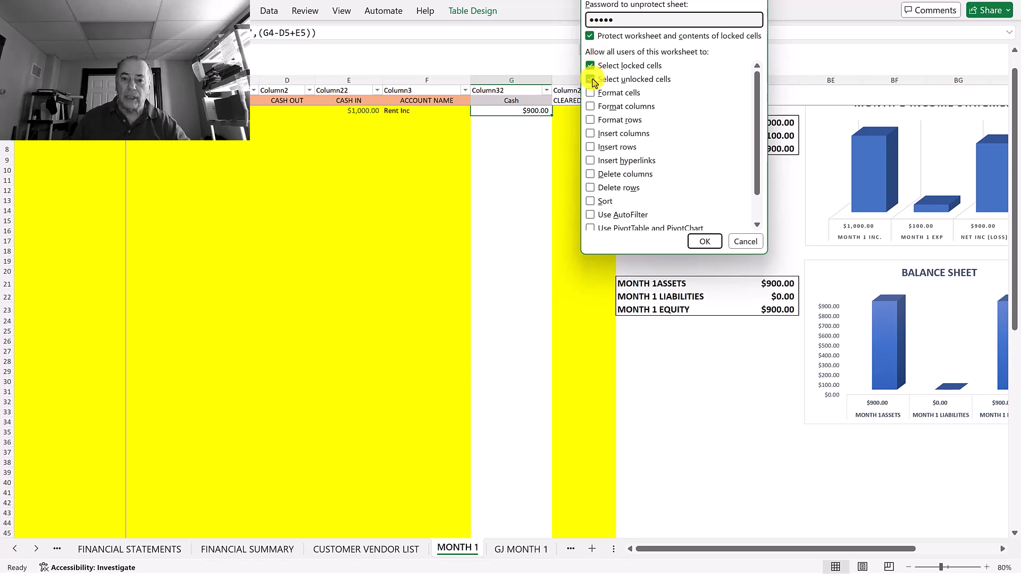
{"action": "left_click", "coordinate": [706, 246]}
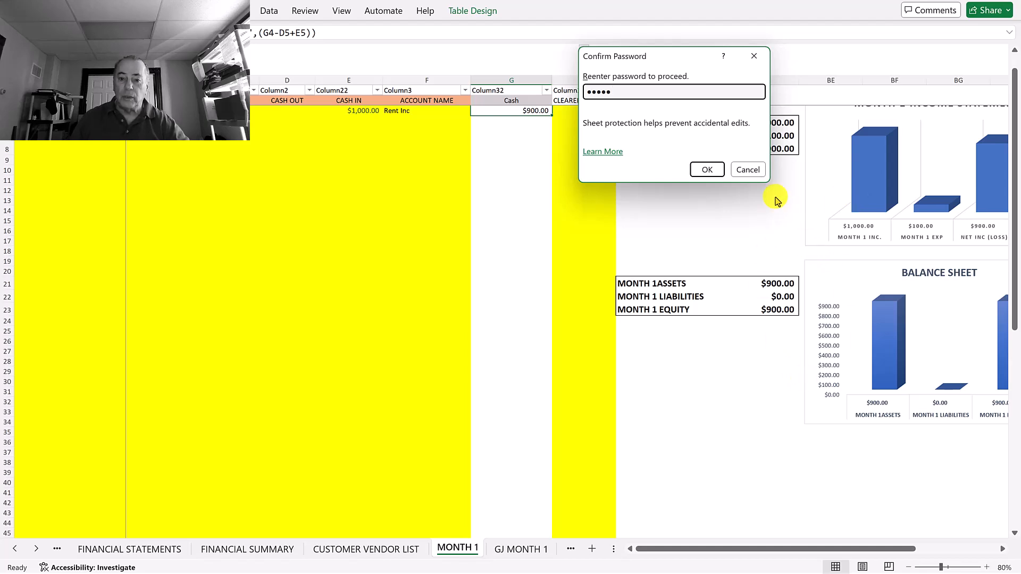
{"action": "left_click", "coordinate": [707, 170]}
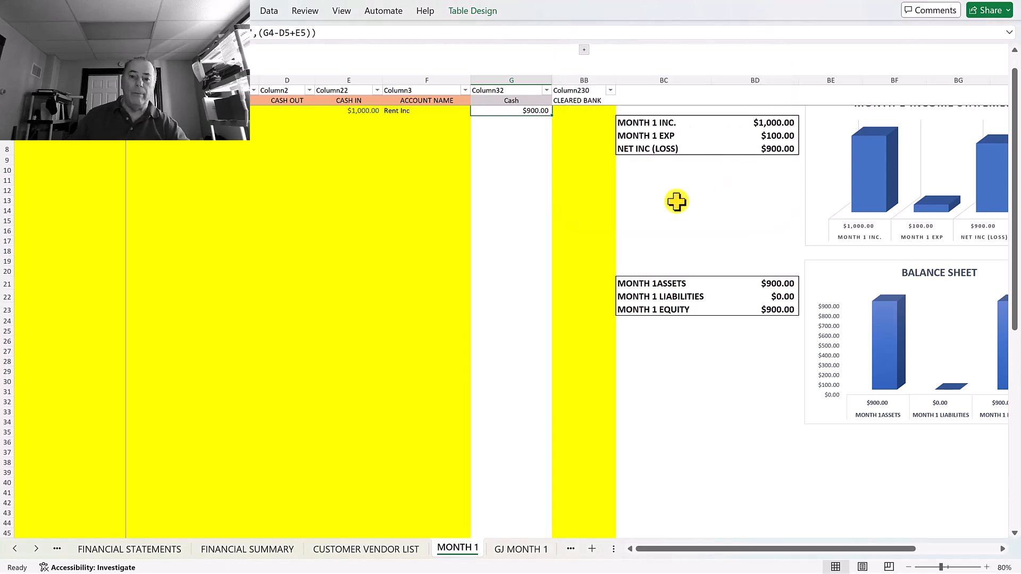